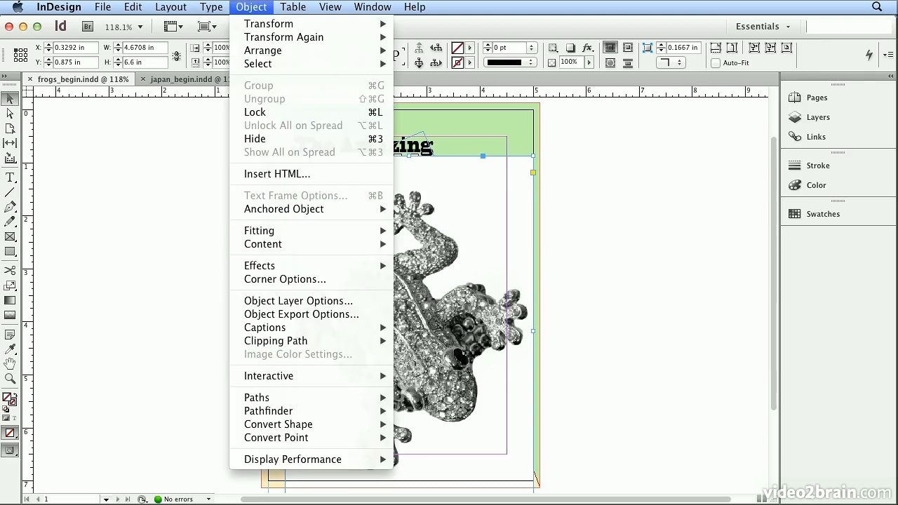
Open the clipping path options for the frog image, turn on the preview and set the type to Detect Edges
mouse_move(327, 347)
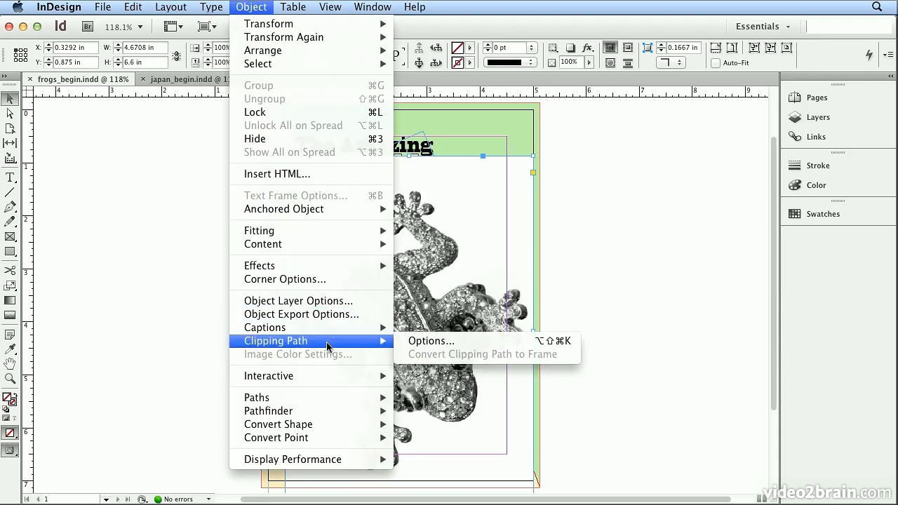
left_click(453, 342)
left_click_drag(402, 163, 618, 170)
left_click(778, 240)
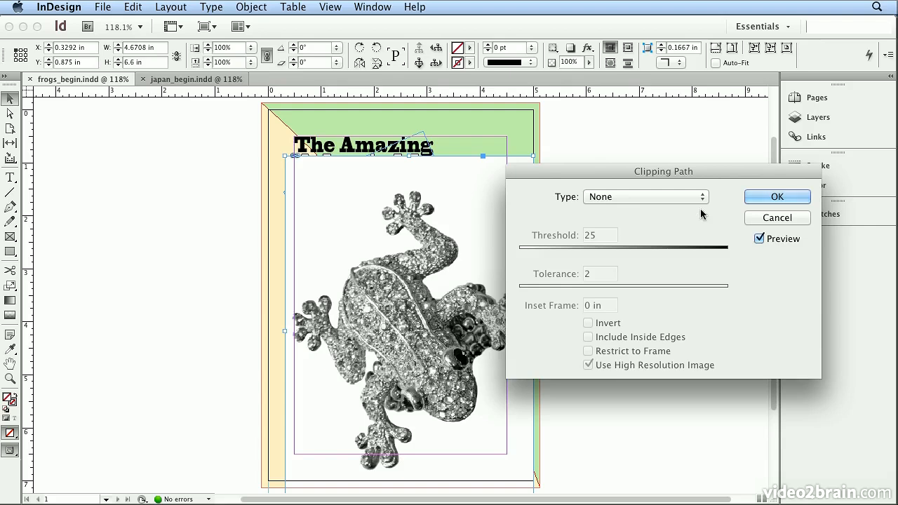
left_click(664, 197)
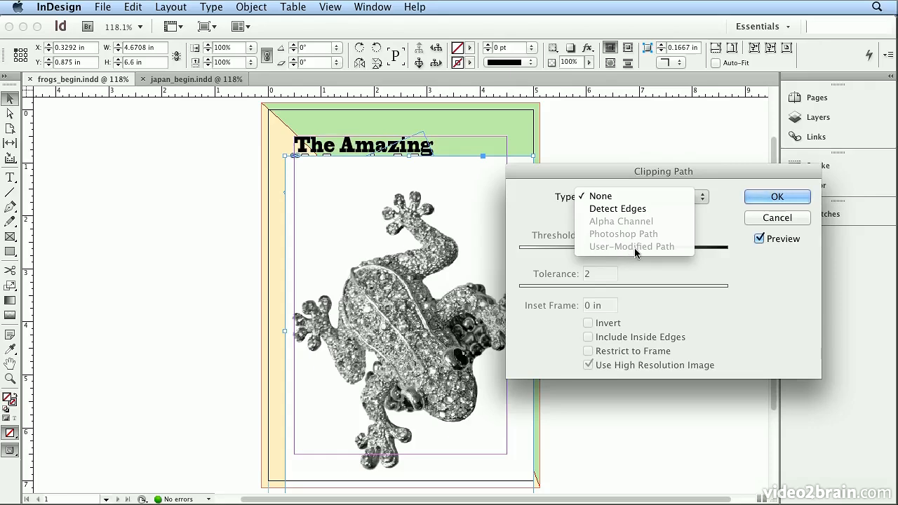
left_click(629, 209)
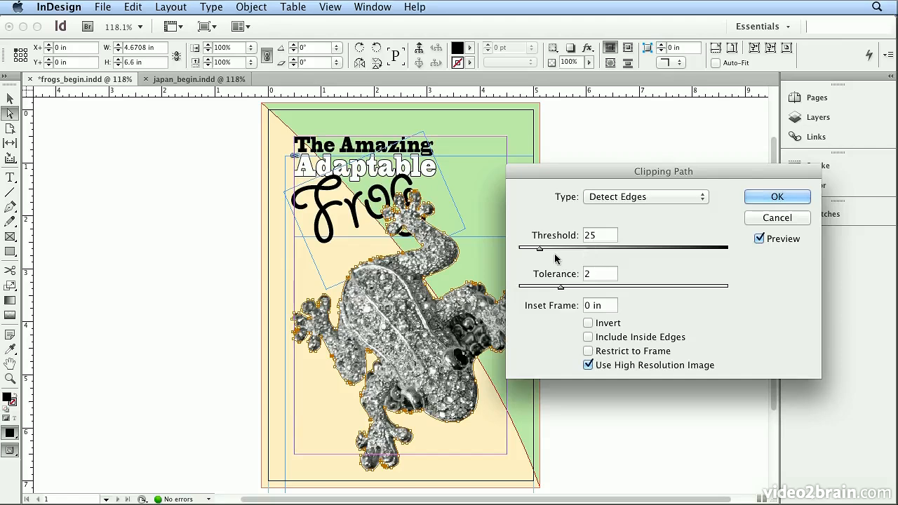
Try threshold values up to 255 for the frog's clipping path and settle on 31
left_click_drag(541, 249, 548, 250)
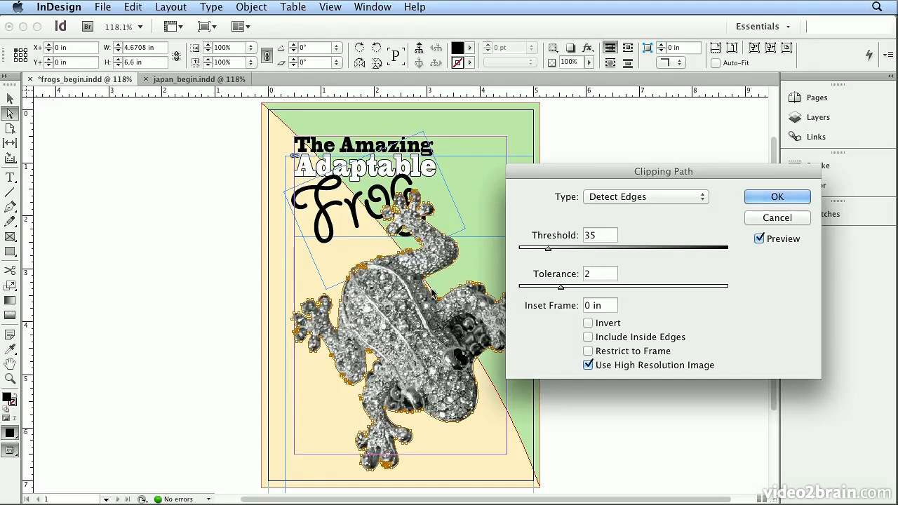
left_click(559, 249)
left_click_drag(559, 251, 732, 259)
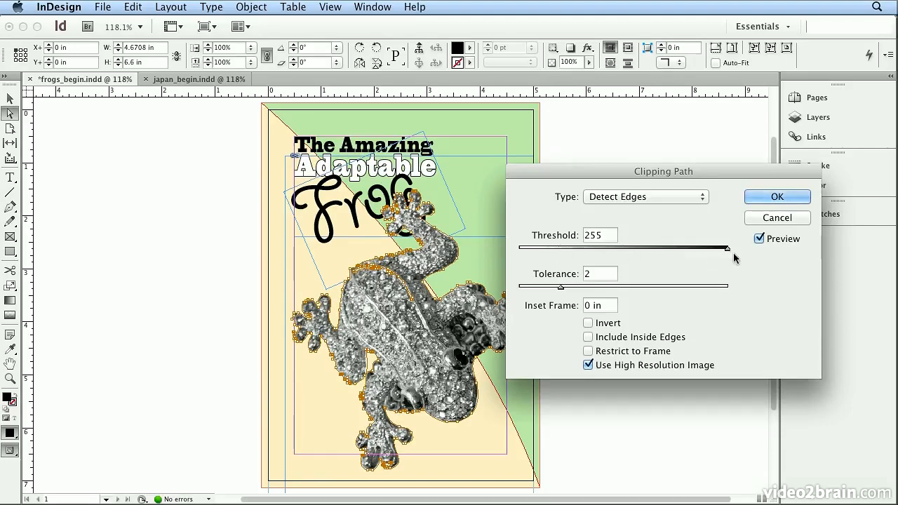
left_click_drag(730, 252, 544, 254)
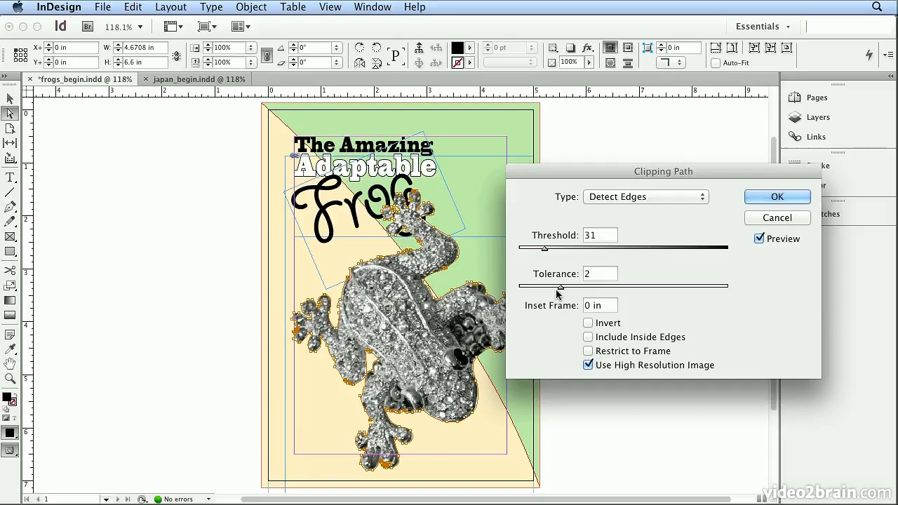
Compare a low tolerance of 1.044 with higher ones on the frog's clipping path and settle on 2.492
left_click_drag(558, 294, 541, 293)
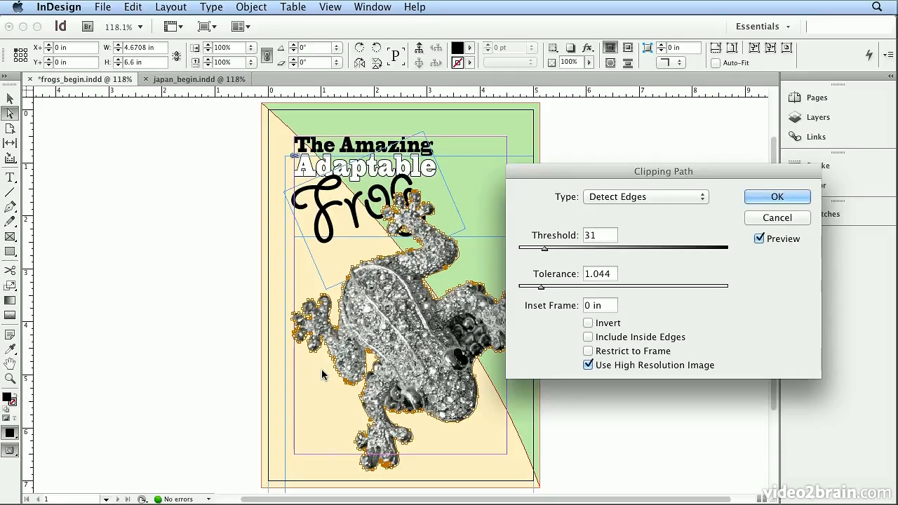
left_click_drag(542, 288, 569, 288)
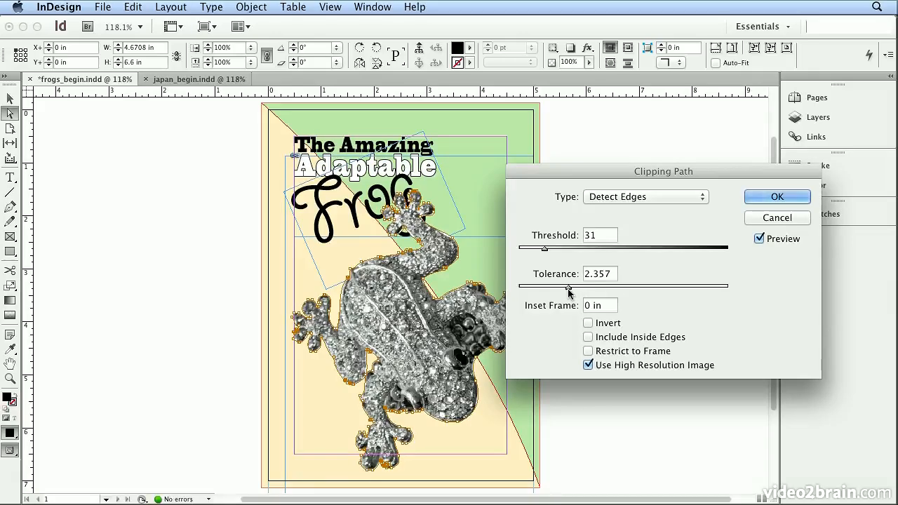
left_click_drag(569, 289, 572, 288)
left_click_drag(549, 250, 546, 253)
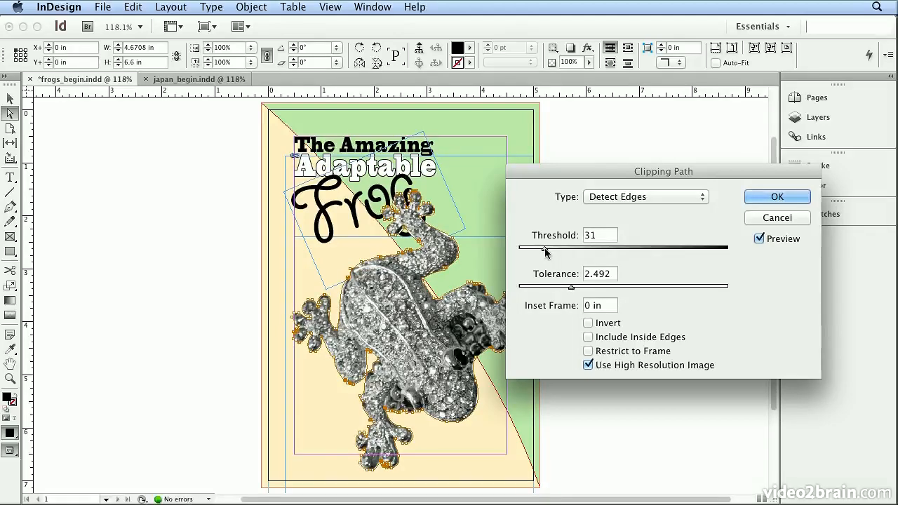
Try the Invert and Include Inside Edges options on the frog's clipping path, switching each one off again
left_click(602, 327)
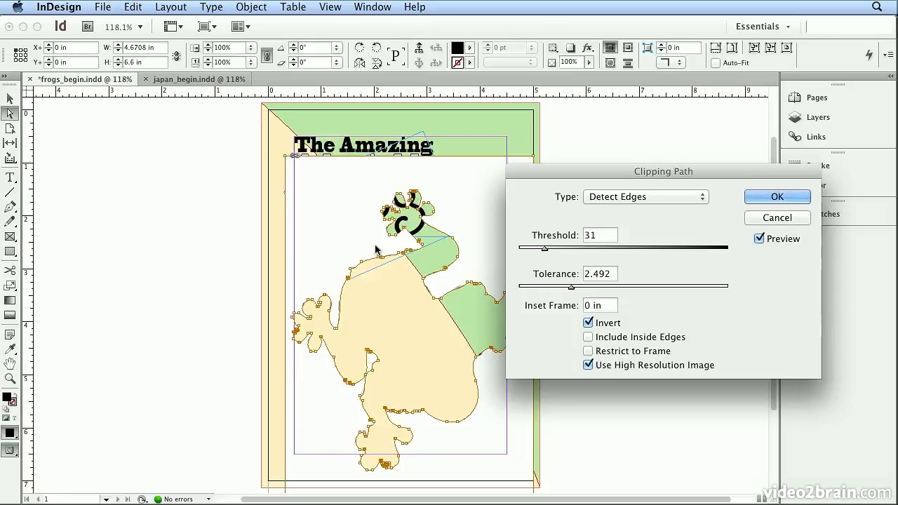
left_click(593, 323)
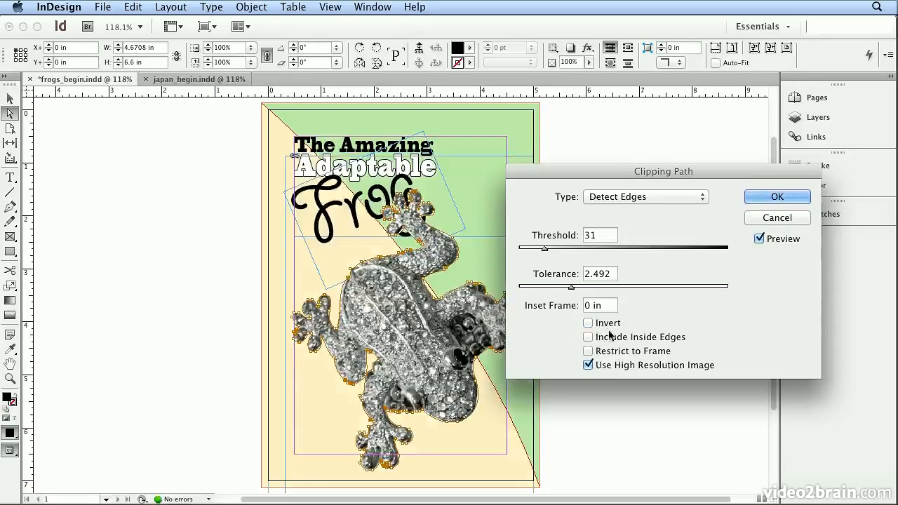
left_click(608, 341)
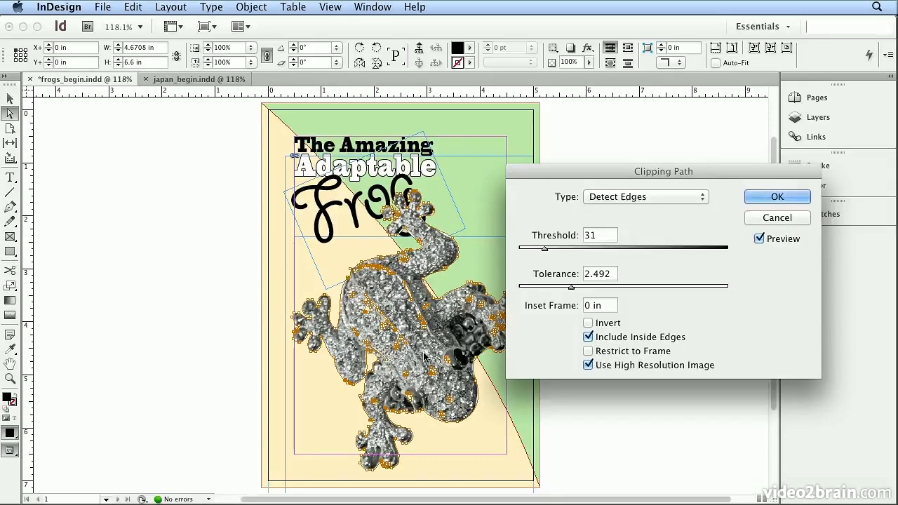
left_click(588, 337)
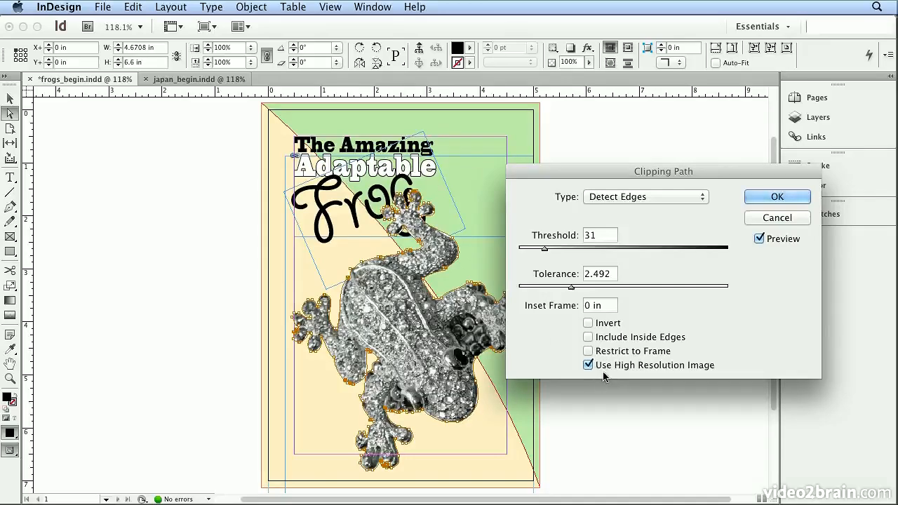
Apply the clipping path to the frog image and set the document's display performance to High Quality Display
left_click(766, 201)
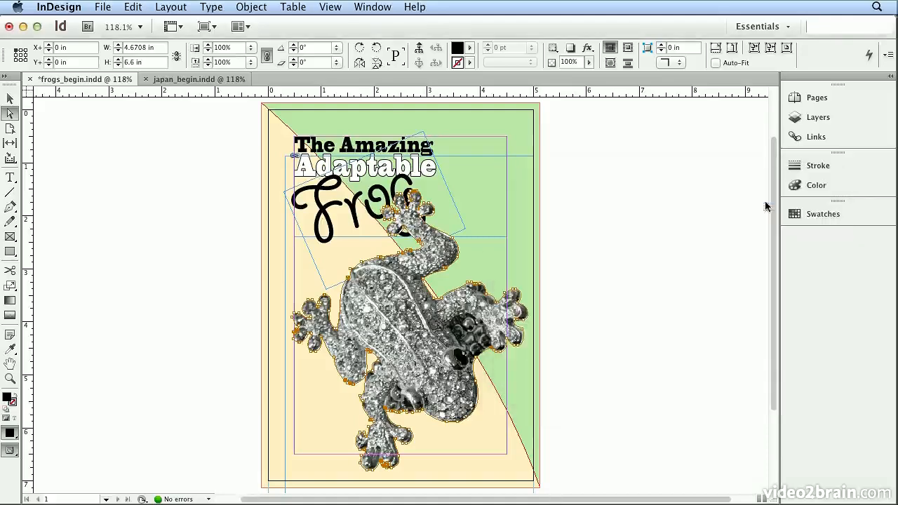
left_click(343, 10)
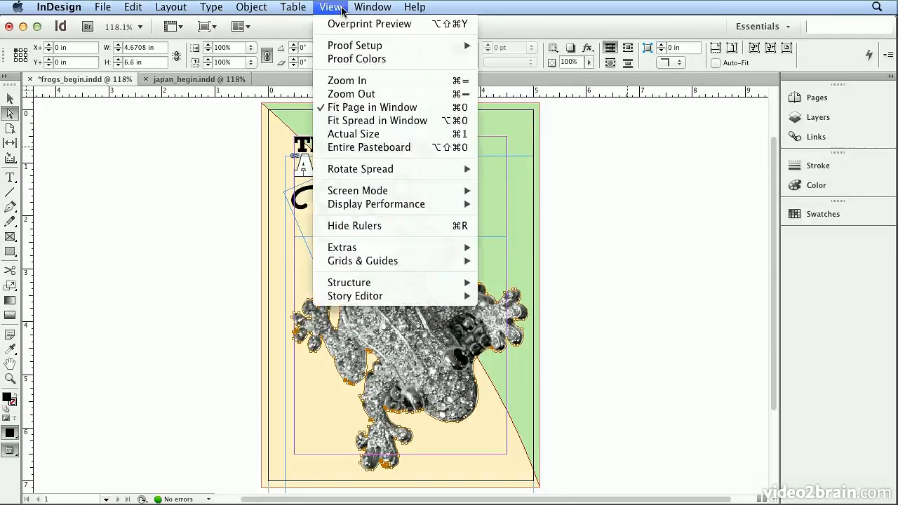
mouse_move(393, 204)
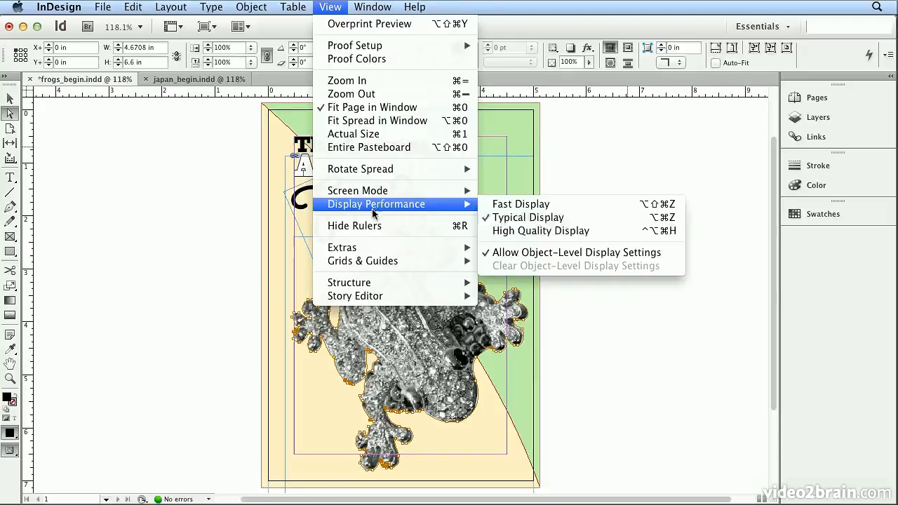
left_click(541, 231)
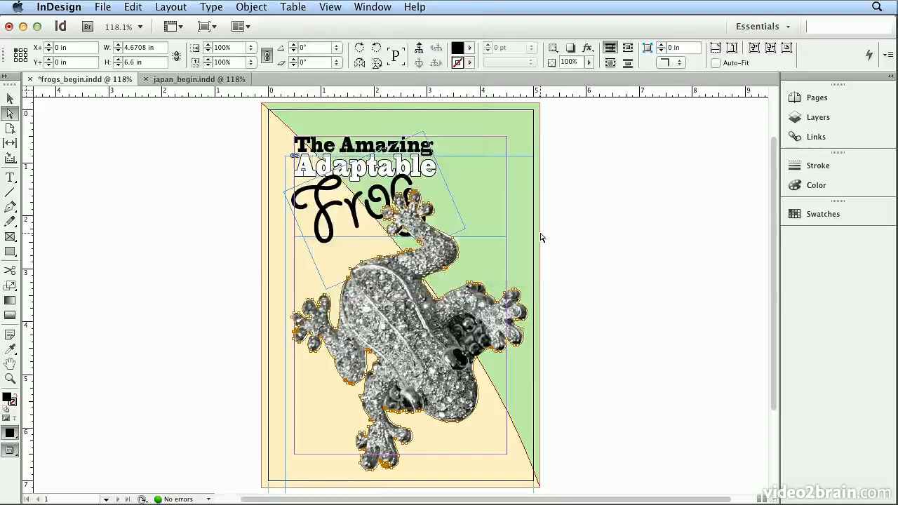
Reshape the clipping path around the outer bend of the frog's raised leg by moving its anchor points and direction handles
key("super+equal")
key("super+equal")
key("super+equal")
key("super+equal")
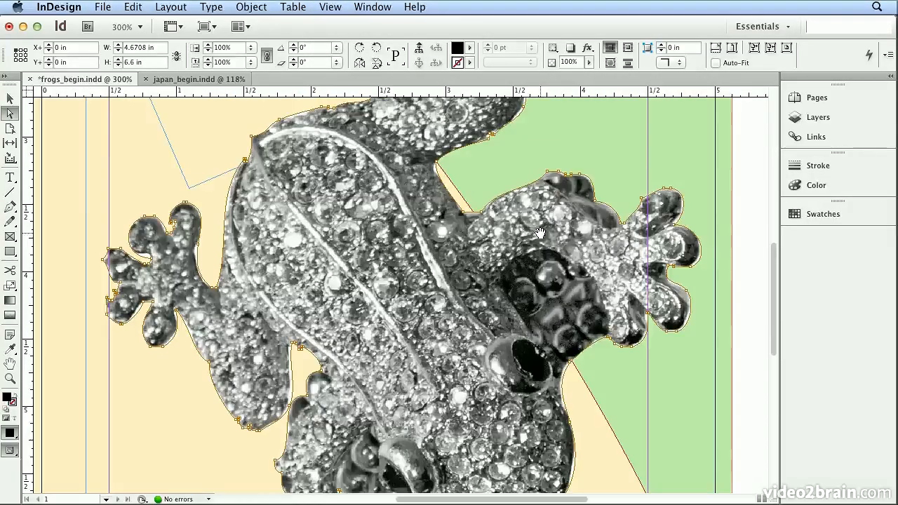
scroll(538, 233, "up", 5)
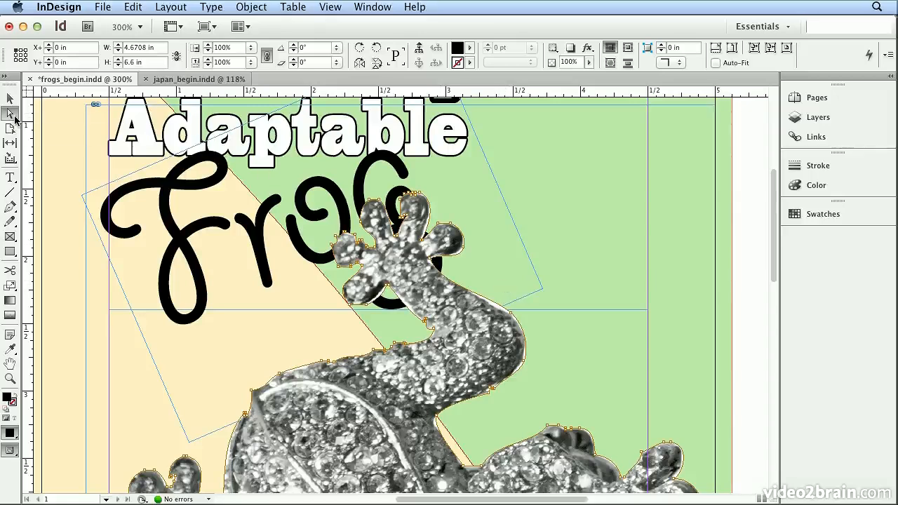
left_click(525, 364)
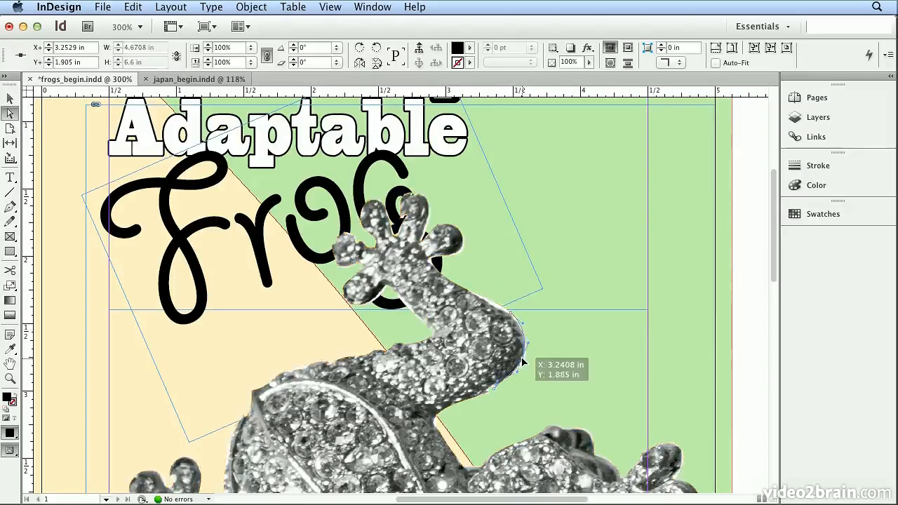
left_click_drag(515, 321, 478, 301)
left_click_drag(524, 327, 519, 322)
Adjust the clipping path's anchor points in the crook below the raised leg and along the upper edge of the frog's body
left_click_drag(535, 399, 568, 232)
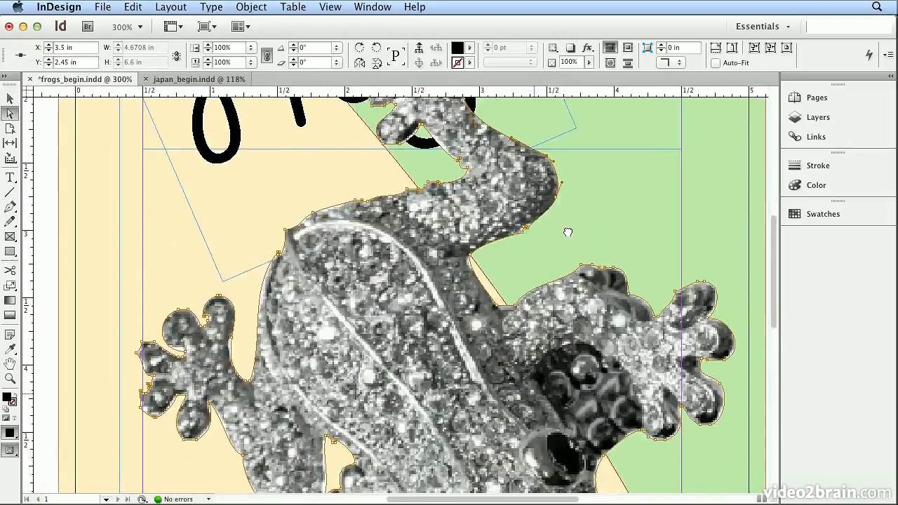
left_click(471, 257)
left_click_drag(466, 267, 458, 273)
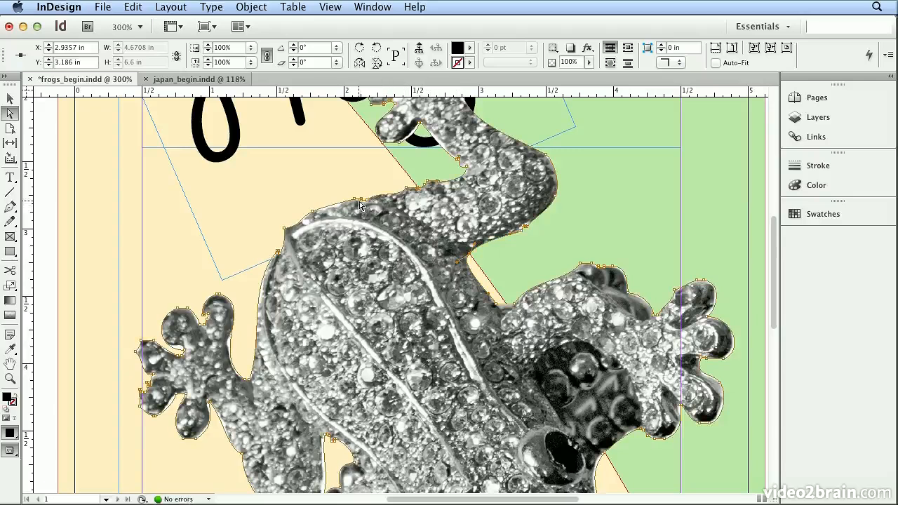
left_click_drag(343, 203, 316, 215)
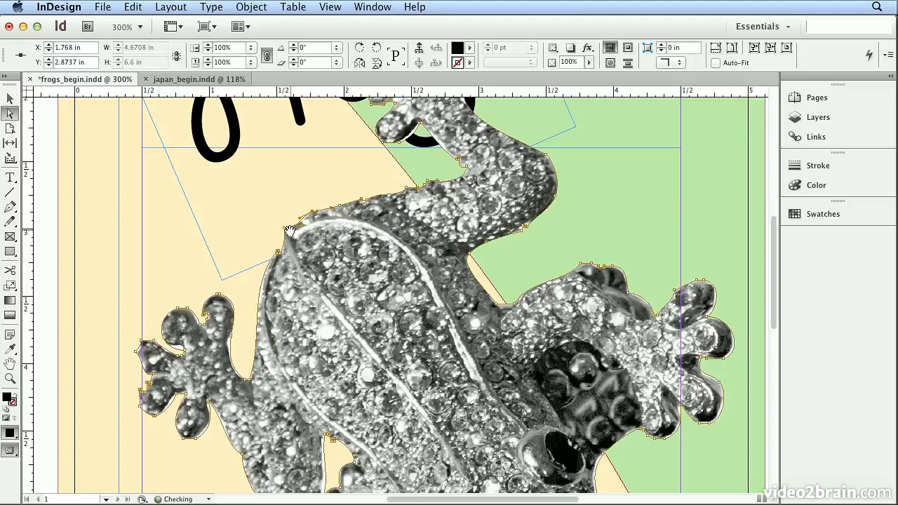
Refine the clipping path beside the frog's left foot and at the inner edge of the leg below it
left_click(234, 343)
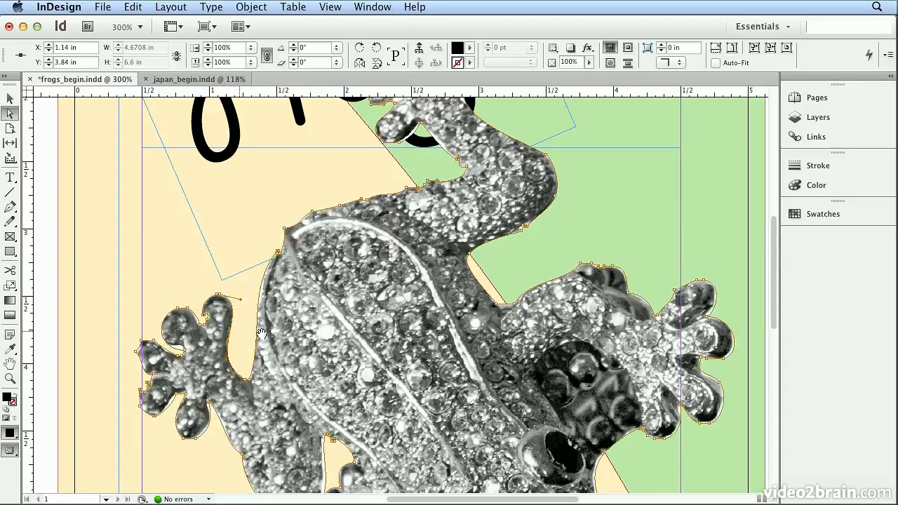
key("super+0")
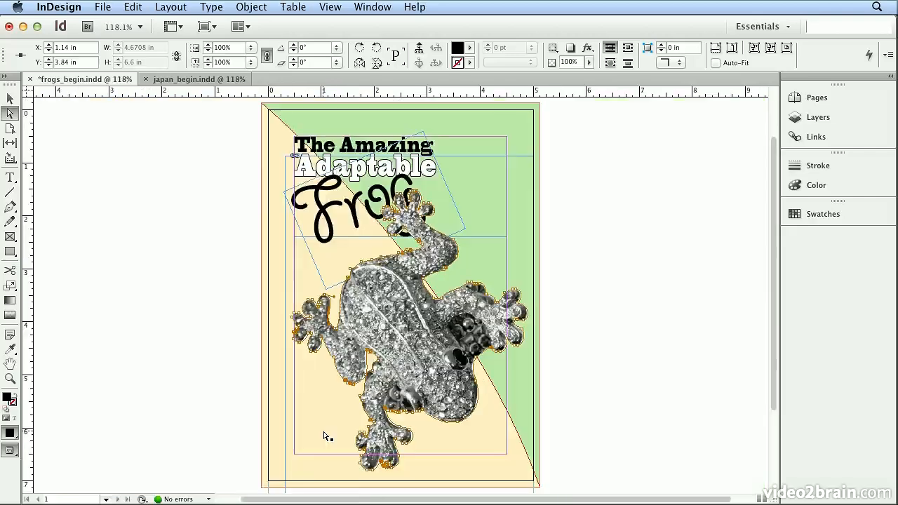
left_click_drag(363, 373, 365, 376)
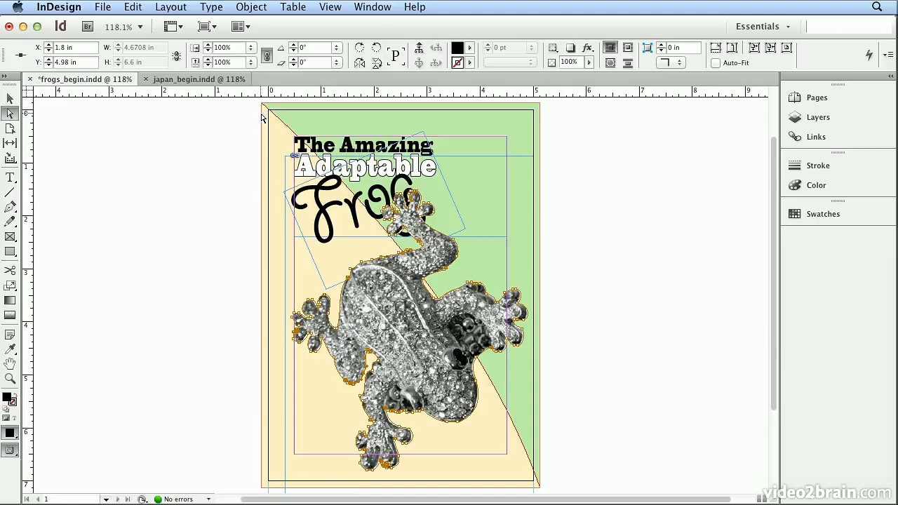
Switch to the japan_begin.indd document and select the pagoda image, viewing it at 200%
left_click(218, 81)
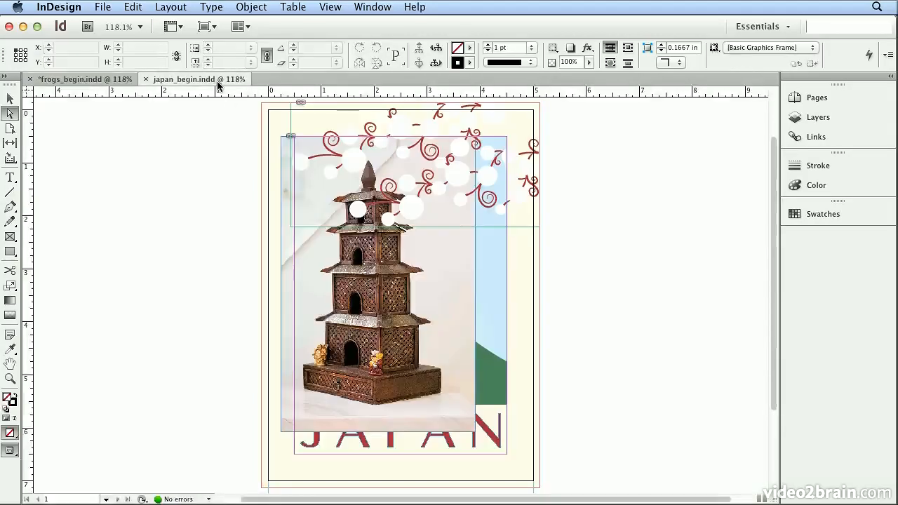
left_click(378, 308)
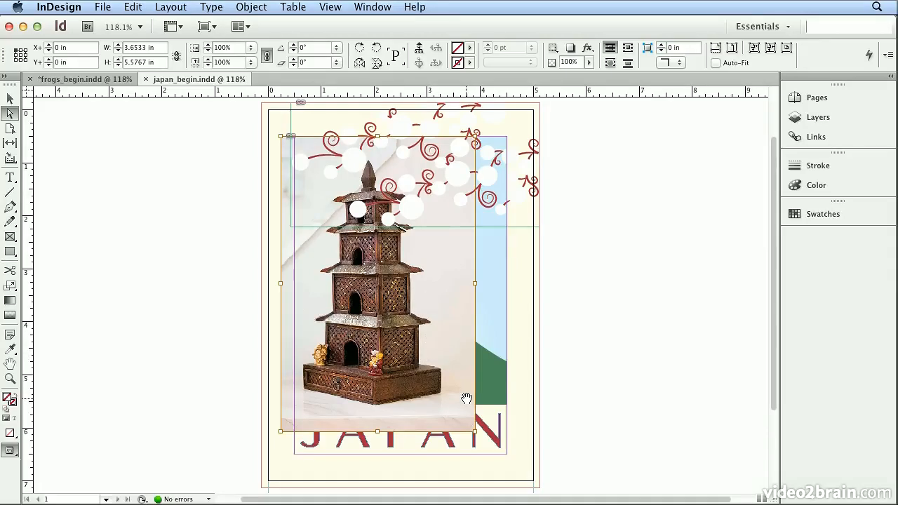
key("super+2")
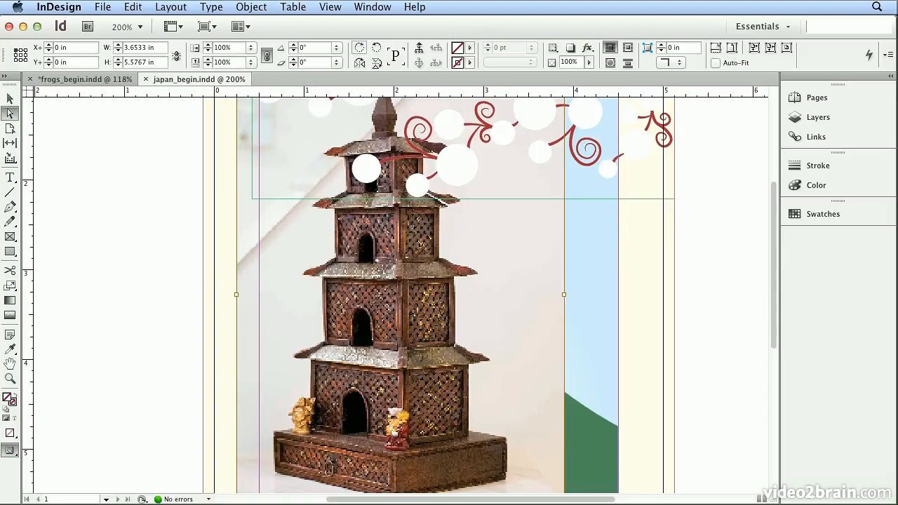
Set the display performance of the japan_begin.indd document to High Quality Display
left_click(372, 6)
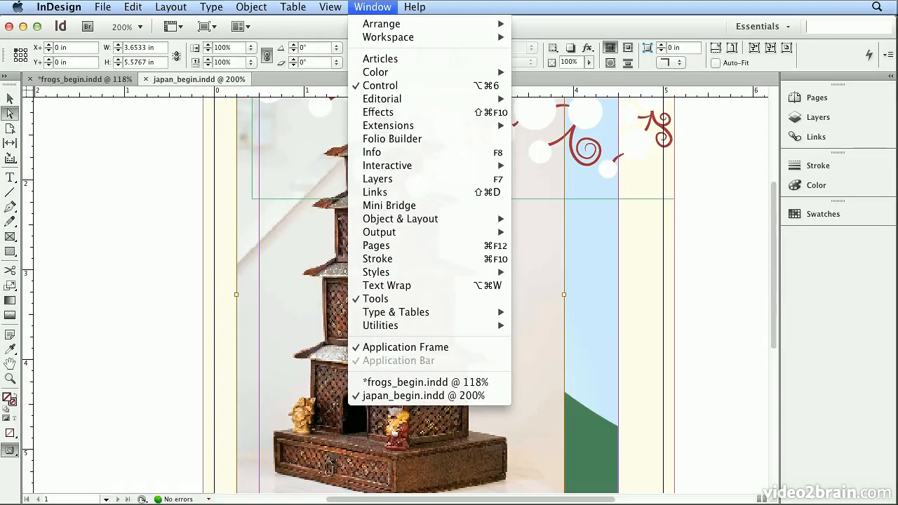
mouse_move(330, 7)
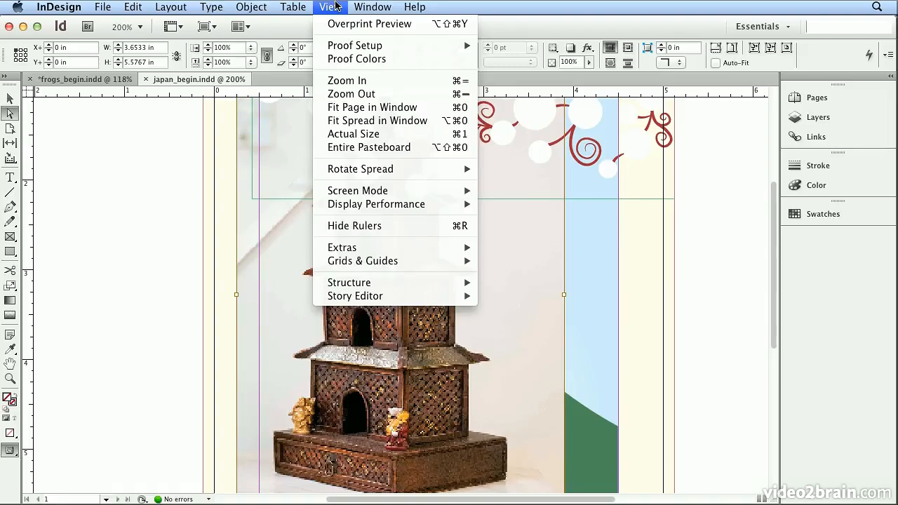
mouse_move(376, 204)
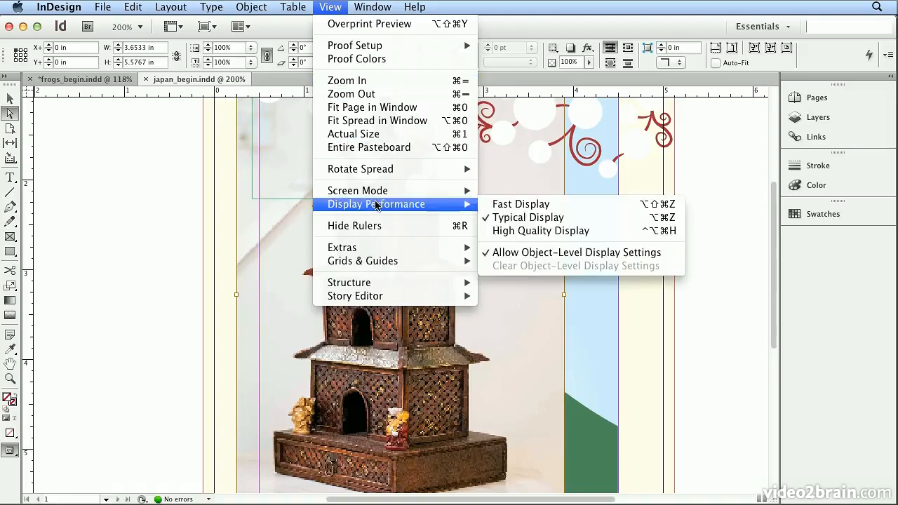
left_click(600, 231)
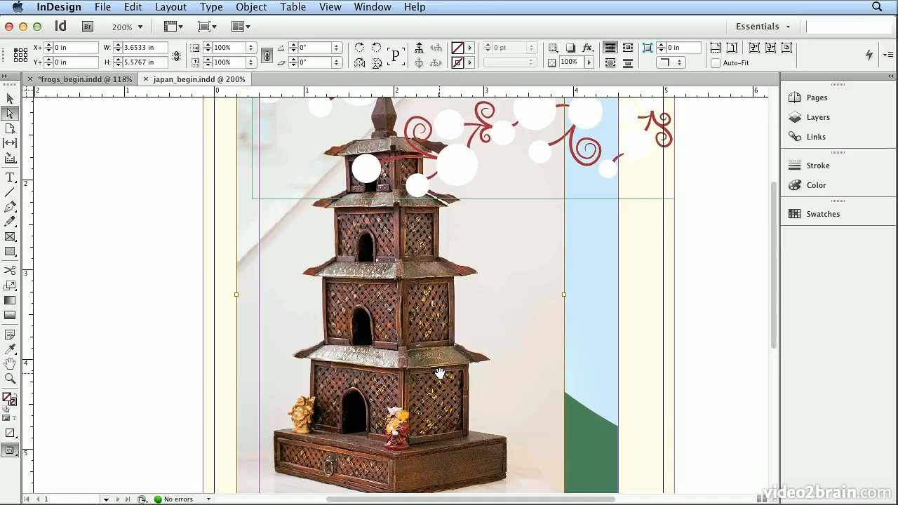
Apply a clipping path of type Detect Edges to the pagoda image
left_click(261, 7)
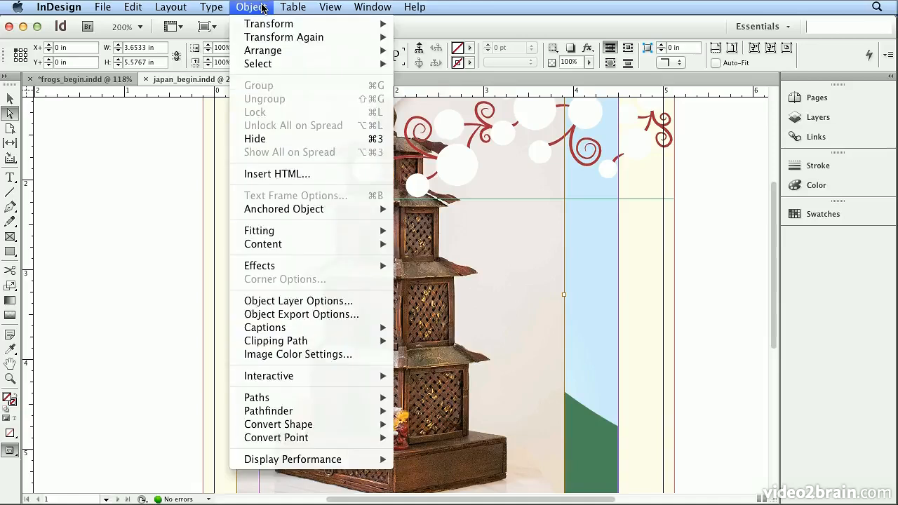
mouse_move(348, 346)
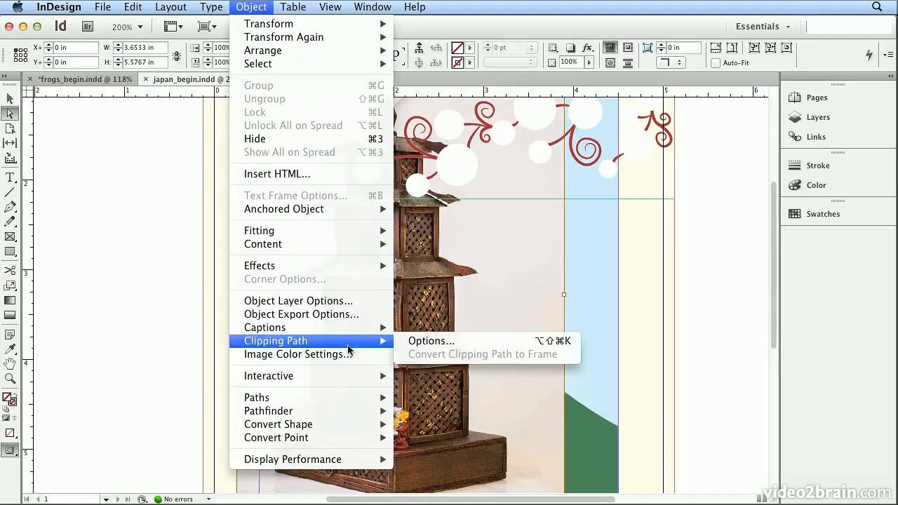
left_click(430, 341)
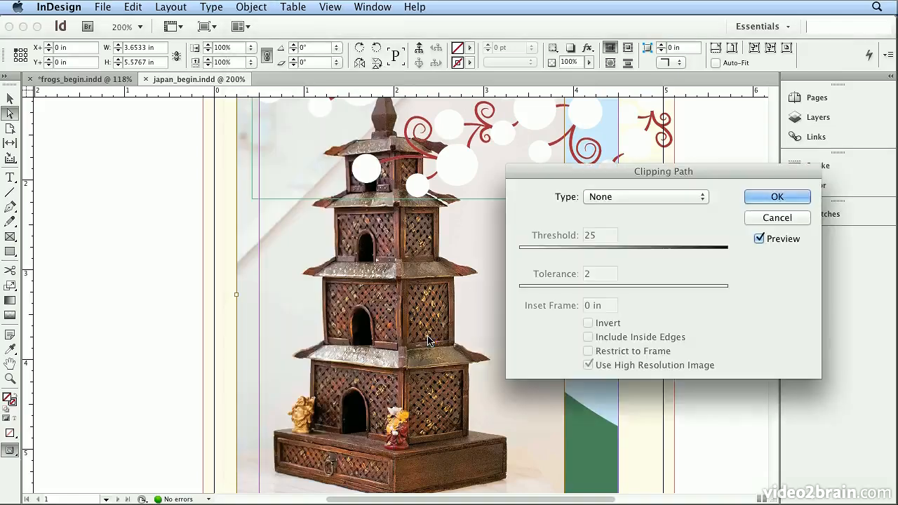
left_click(645, 196)
left_click(646, 209)
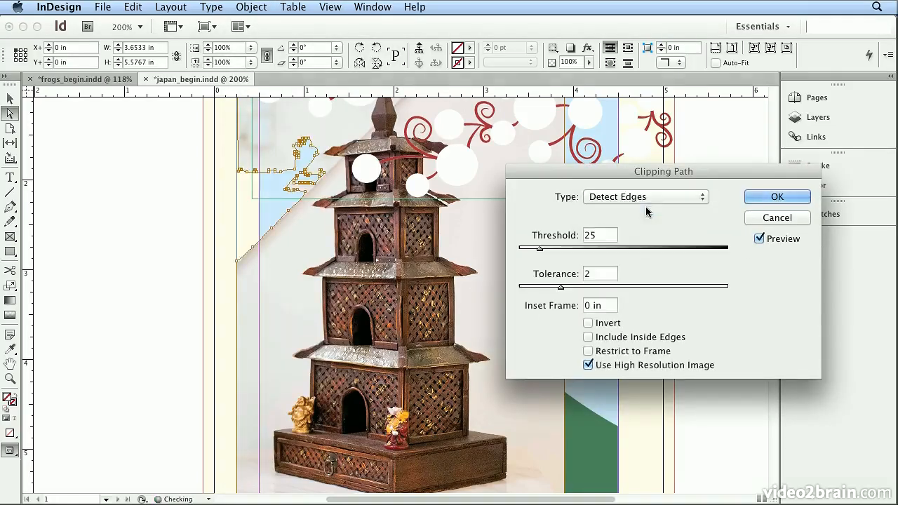
Set the clipping path's threshold to 109 and tolerance to 1.481, and apply it to the pagoda image
left_click_drag(541, 249, 590, 251)
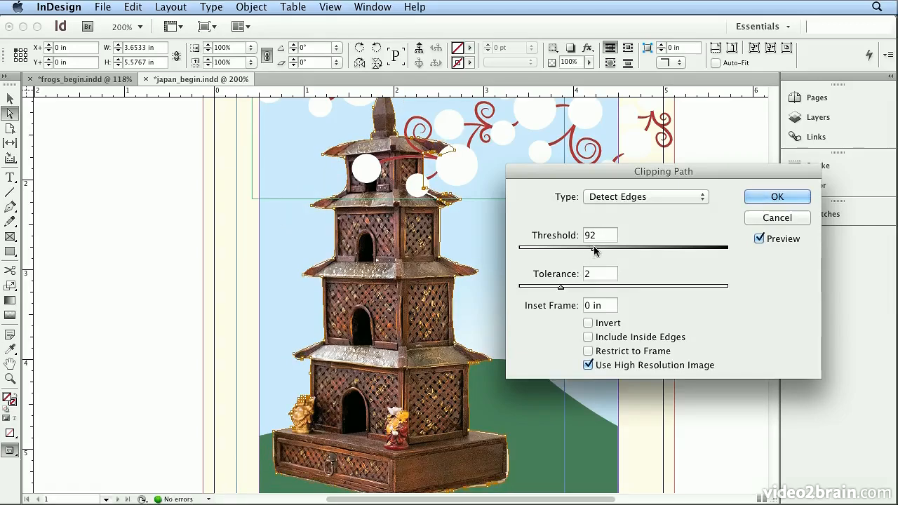
left_click_drag(591, 250, 601, 251)
left_click_drag(571, 285, 549, 292)
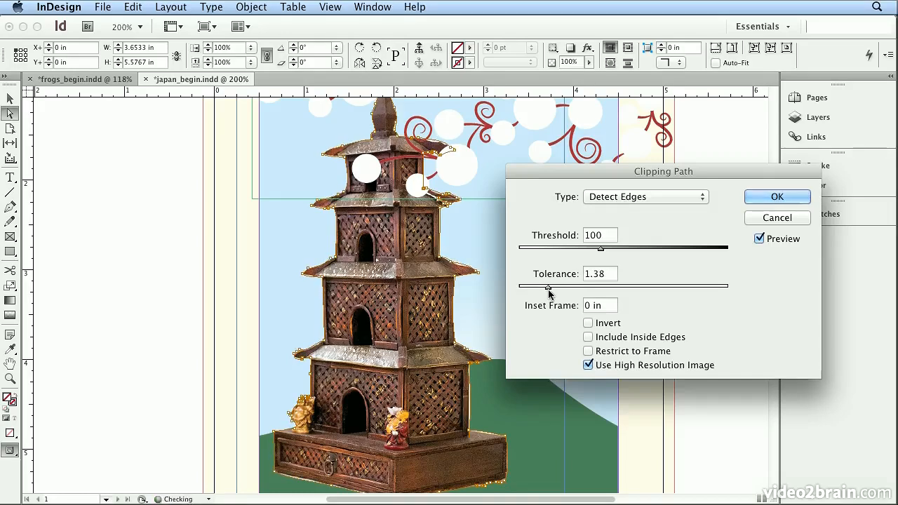
left_click_drag(600, 250, 608, 254)
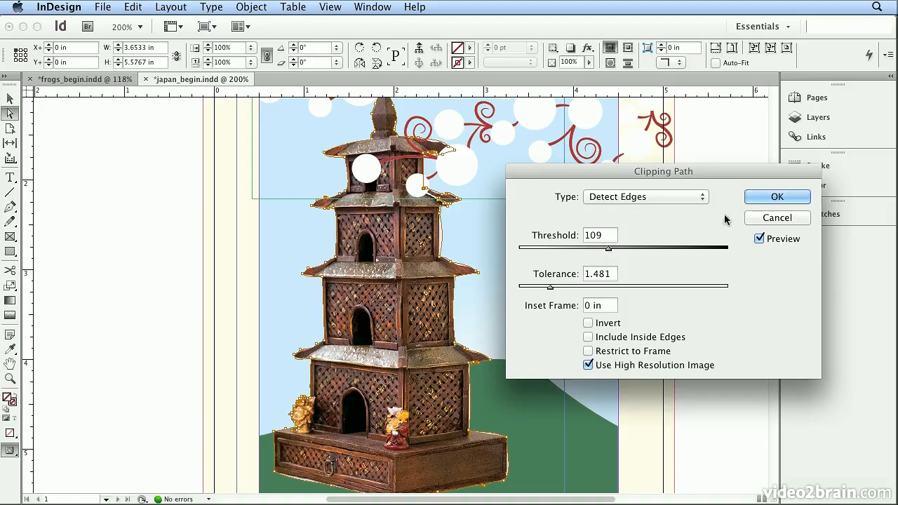
left_click(775, 196)
At 400% view, pull the clipping path in against the right wall of the pagoda's lowest storey
key("super+equal")
key("super+equal")
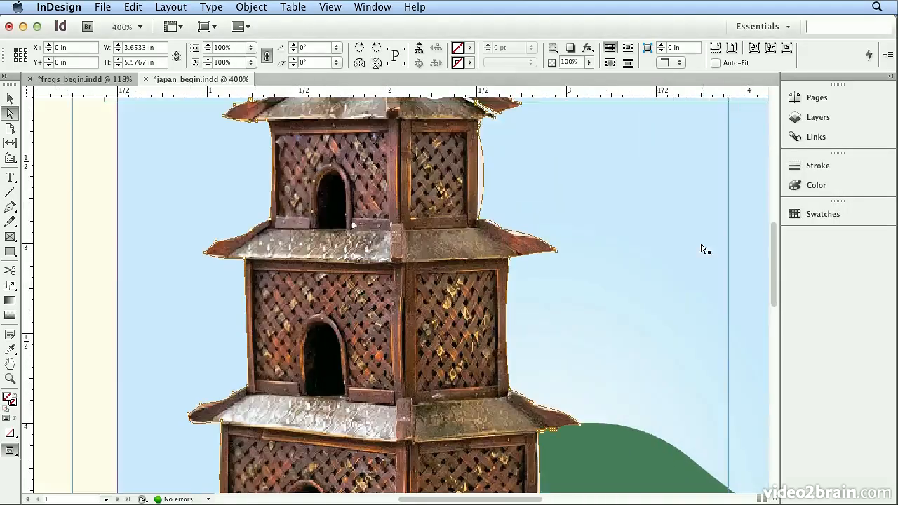
left_click_drag(593, 407, 511, 264)
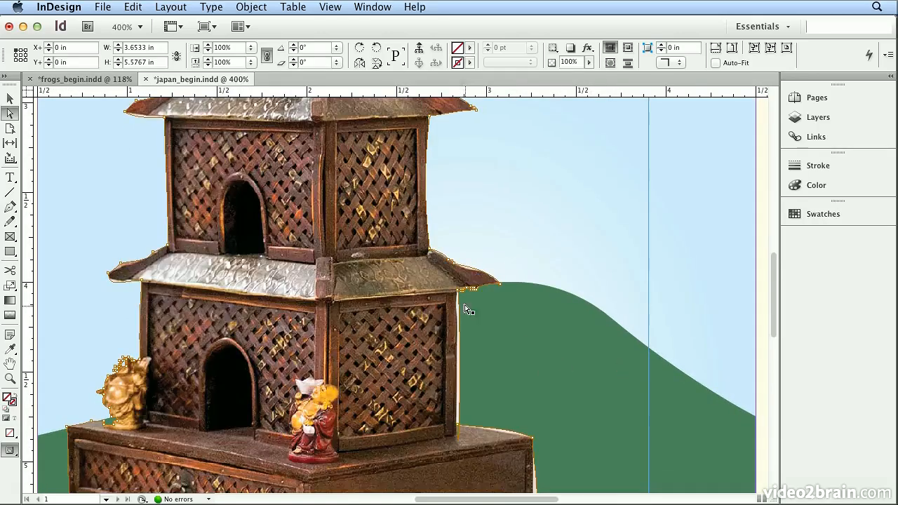
left_click(458, 290)
left_click_drag(458, 318, 457, 320)
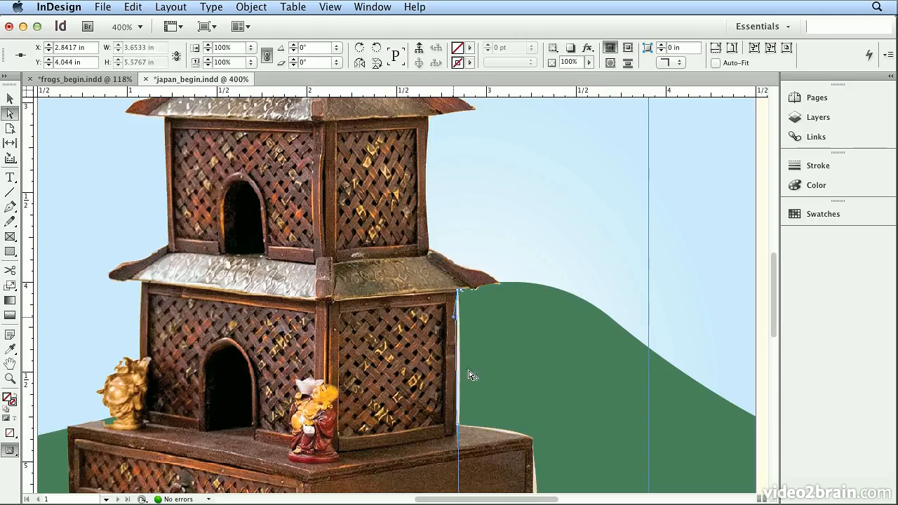
left_click_drag(459, 426, 456, 429)
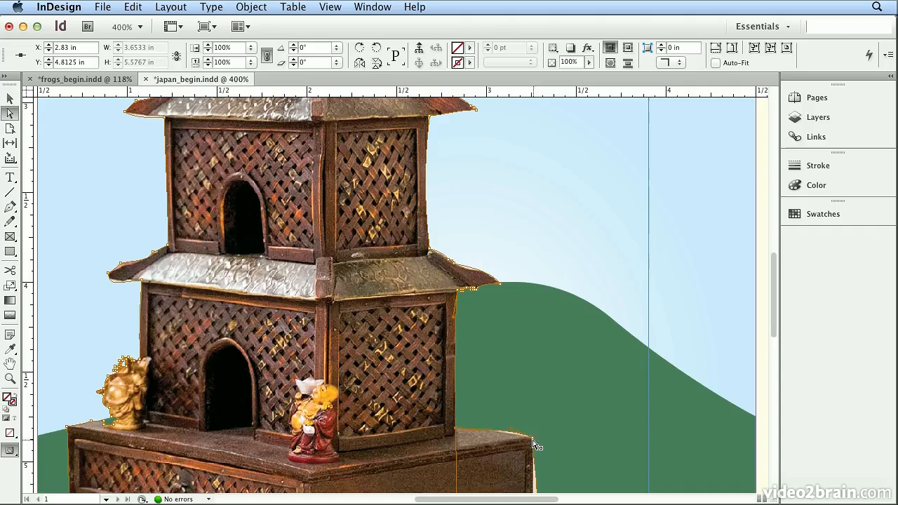
Tighten the clipping path around the right end of the pagoda's base and its lower right corner
left_click_drag(511, 431, 478, 286)
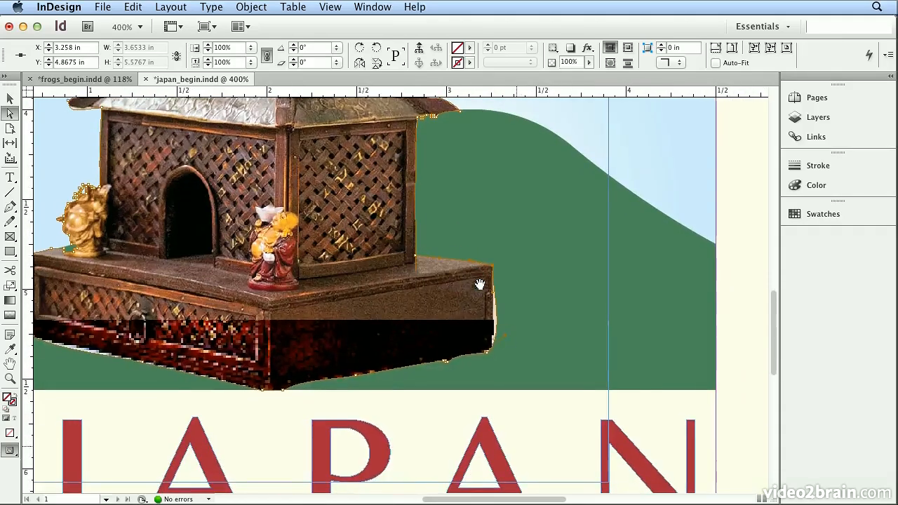
left_click_drag(490, 357, 493, 332)
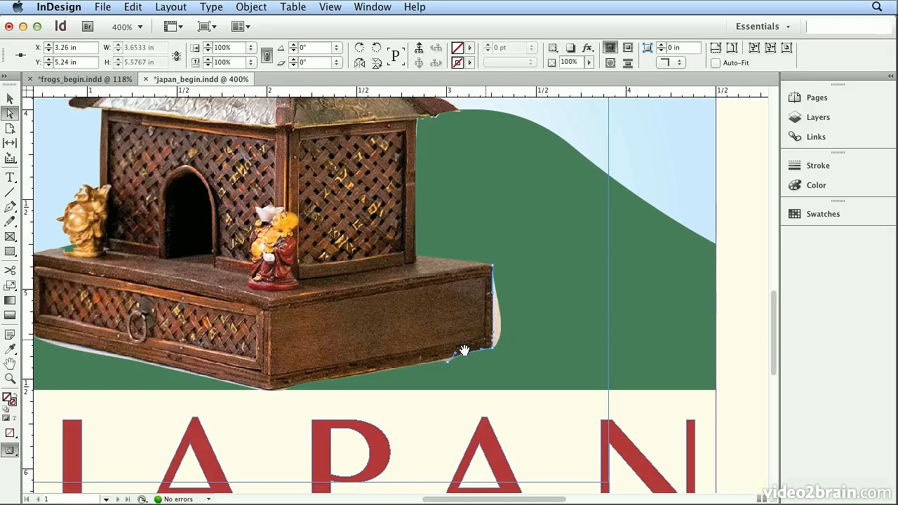
left_click(450, 360)
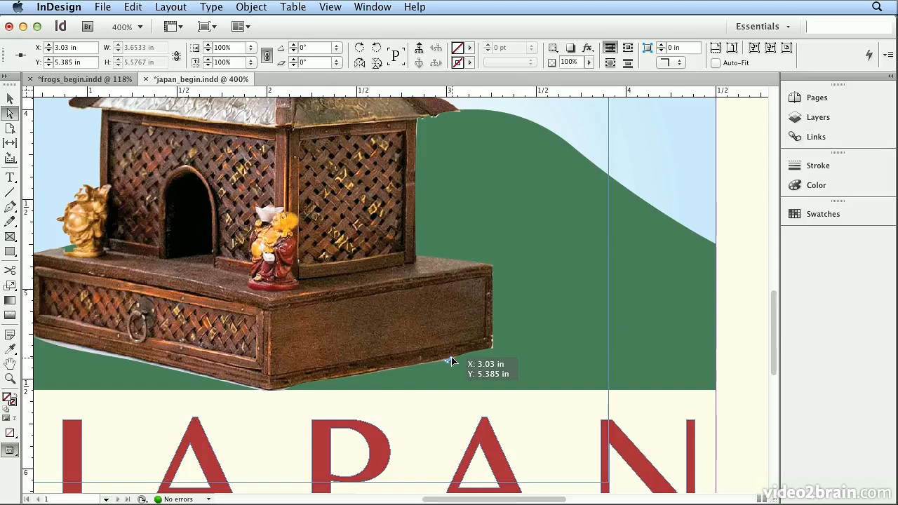
left_click(10, 211)
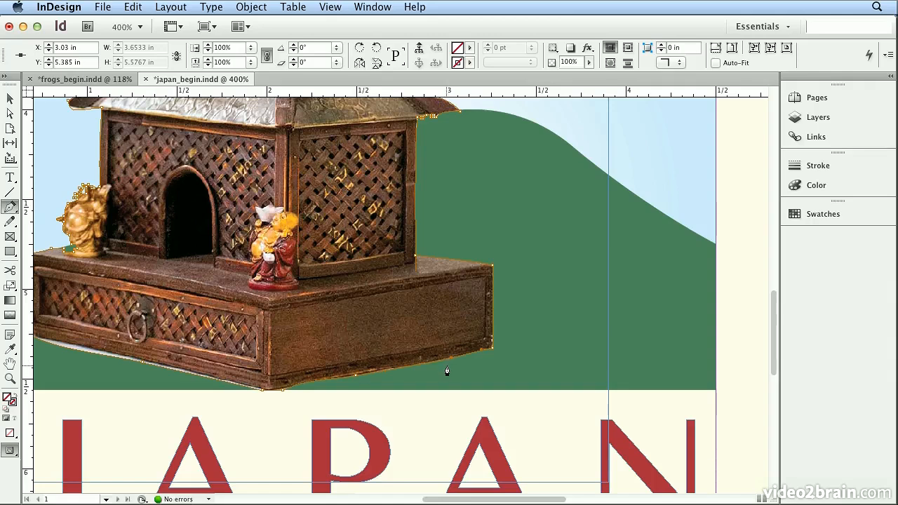
Adjust the clipping path along the base's lower left edge and at its front bottom corner
scroll(334, 384, "left", 7)
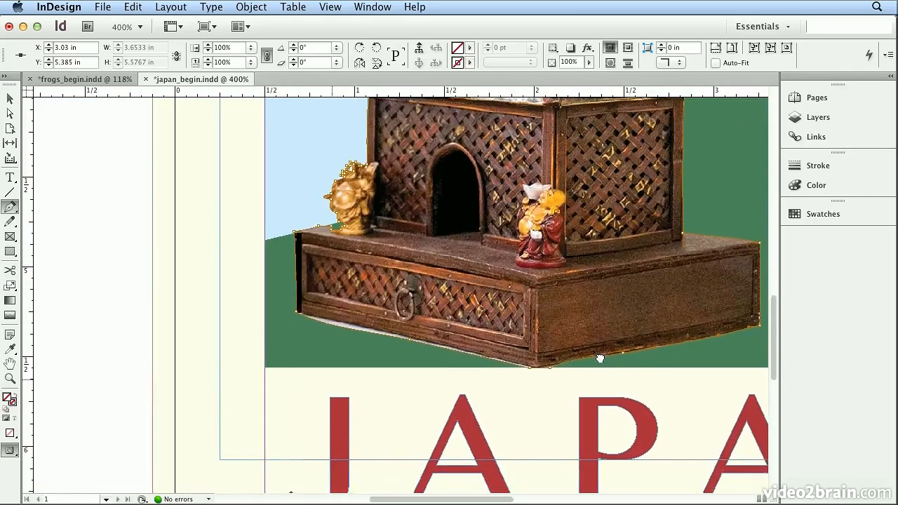
left_click(10, 113)
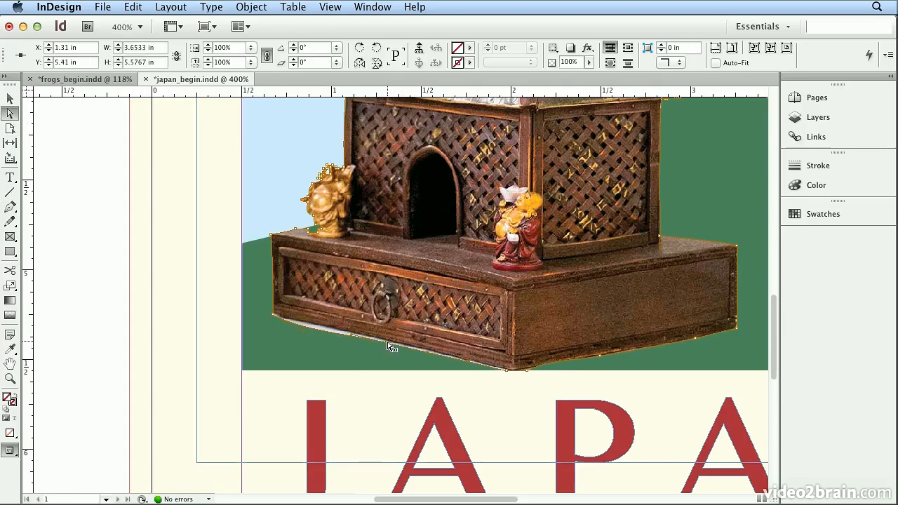
left_click_drag(389, 346, 302, 326)
left_click(510, 372)
left_click_drag(509, 371, 509, 366)
Refine the clipping path on the pagoda's left side, at the lowest roof's upper edge and the tip of the roof above
left_click_drag(511, 261, 461, 487)
left_click(265, 315)
left_click_drag(265, 315, 294, 385)
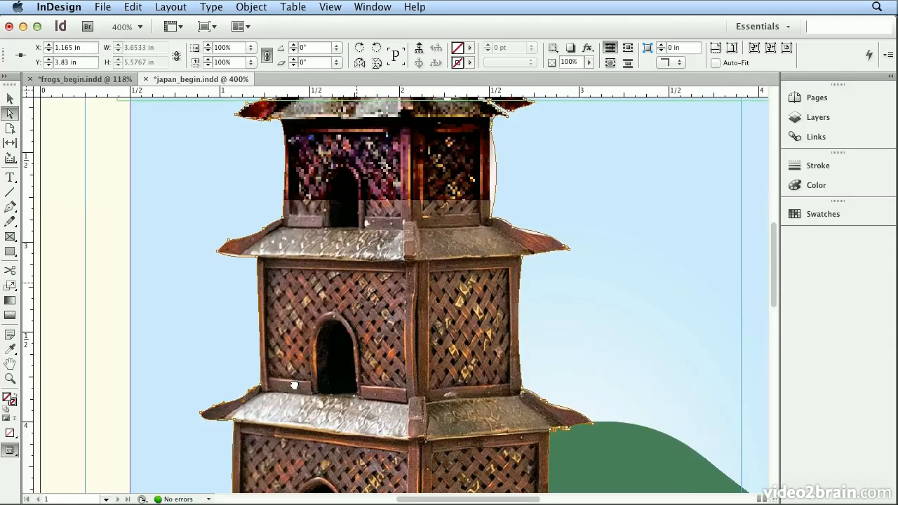
left_click_drag(219, 255, 233, 254)
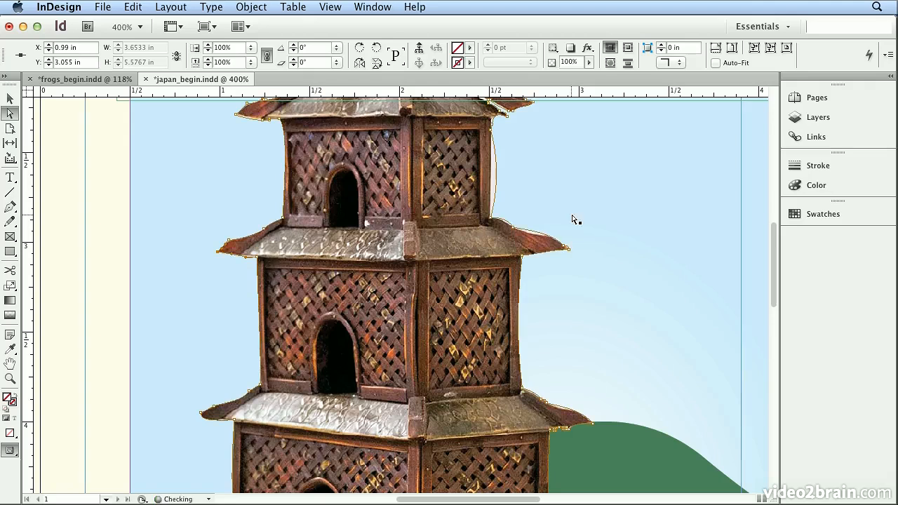
Tighten the clipping path on the pagoda's right side, along the second-lowest roof's upper edge and the wall above it
left_click(514, 232)
left_click_drag(530, 231, 498, 224)
left_click_drag(497, 188, 490, 160)
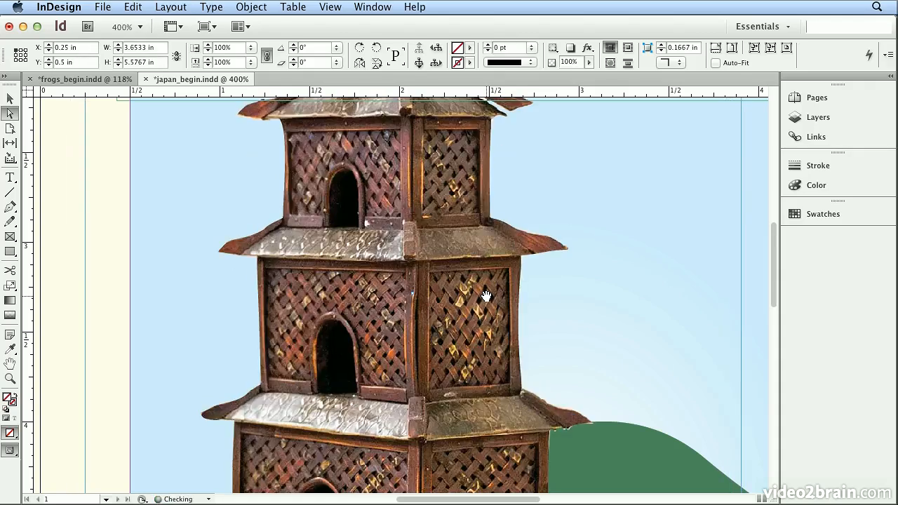
Fit the whole page in the window with nothing selected and switch the screen mode to Preview
left_click(330, 6)
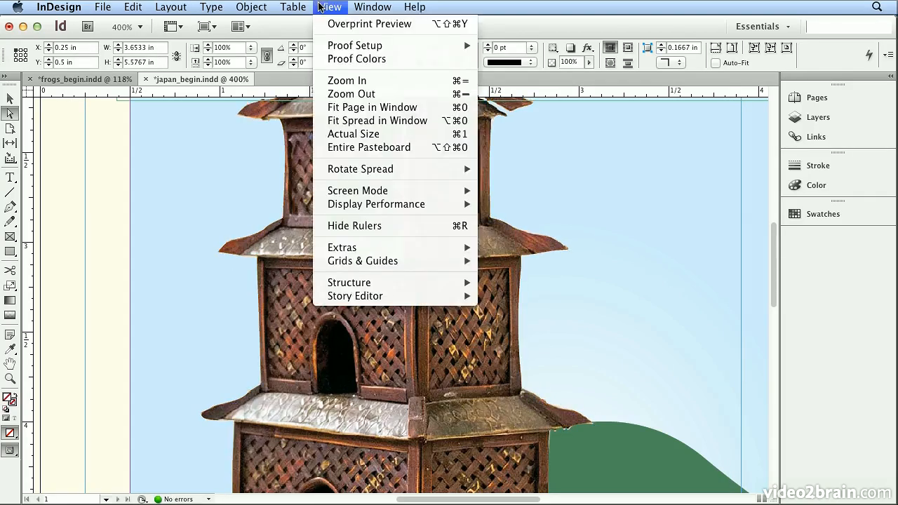
left_click(348, 107)
left_click(225, 221)
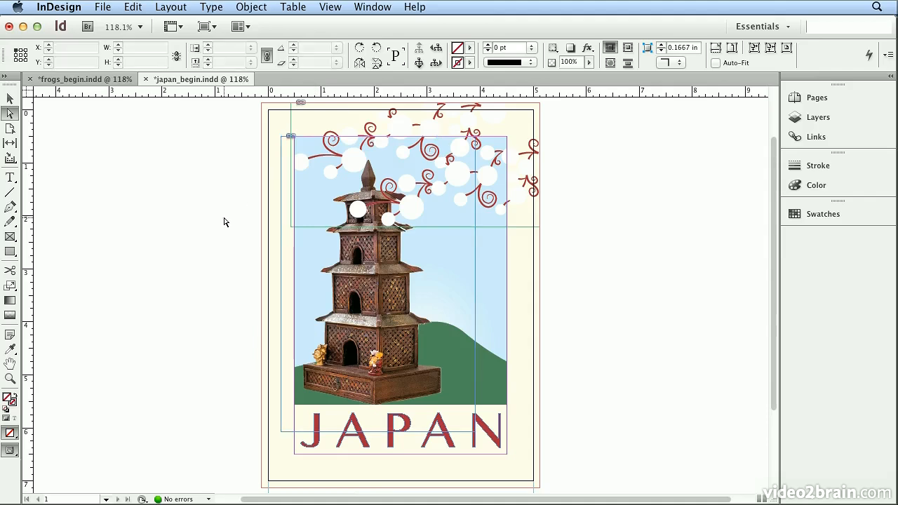
left_click(219, 27)
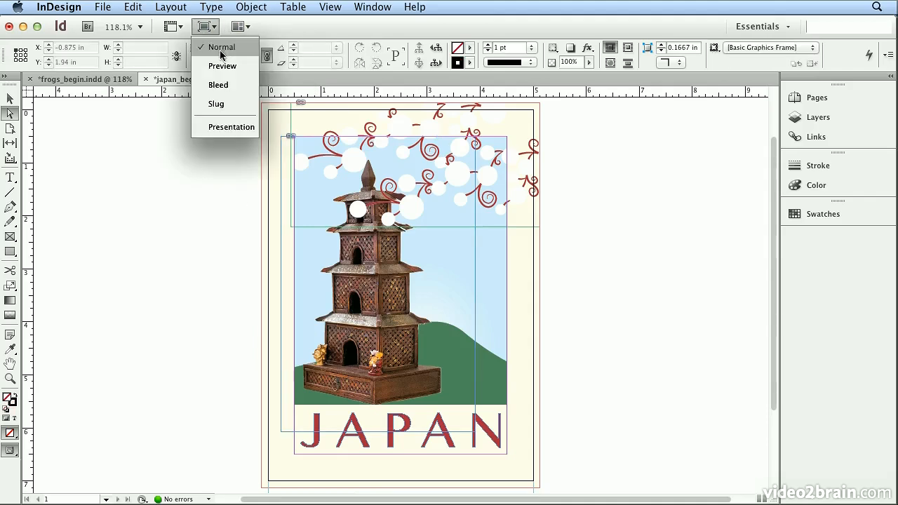
left_click(220, 64)
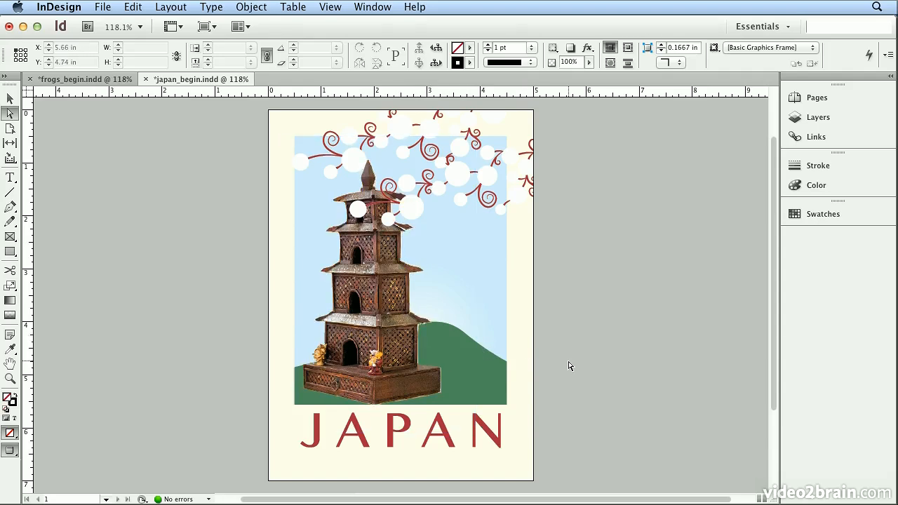
left_click(251, 7)
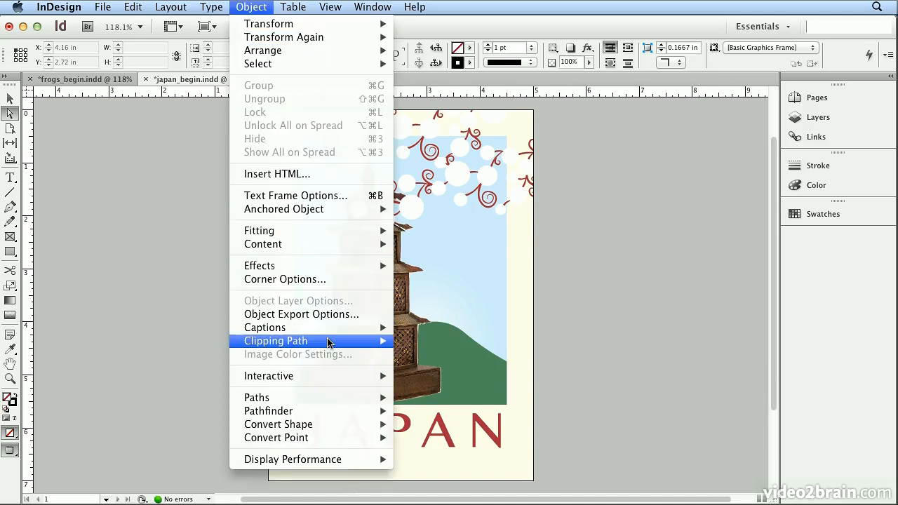
mouse_move(328, 344)
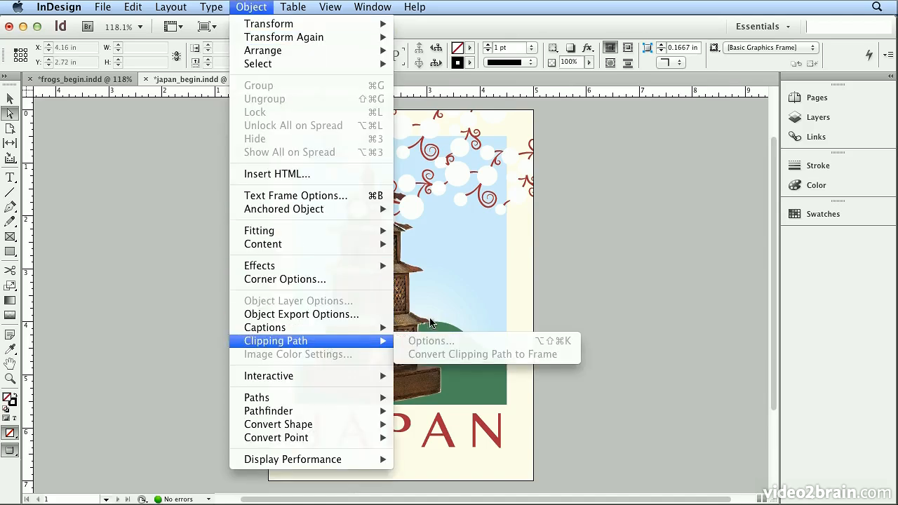
left_click(193, 274)
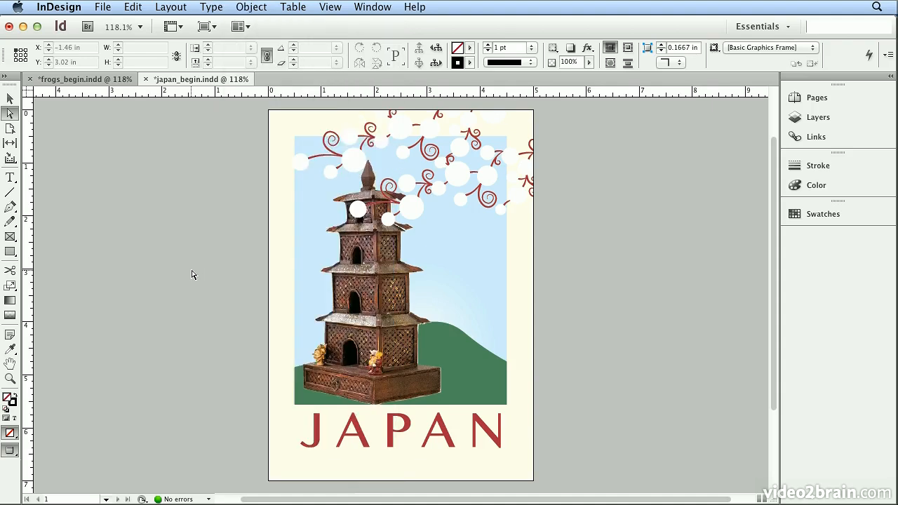
left_click(439, 359)
left_click(150, 353)
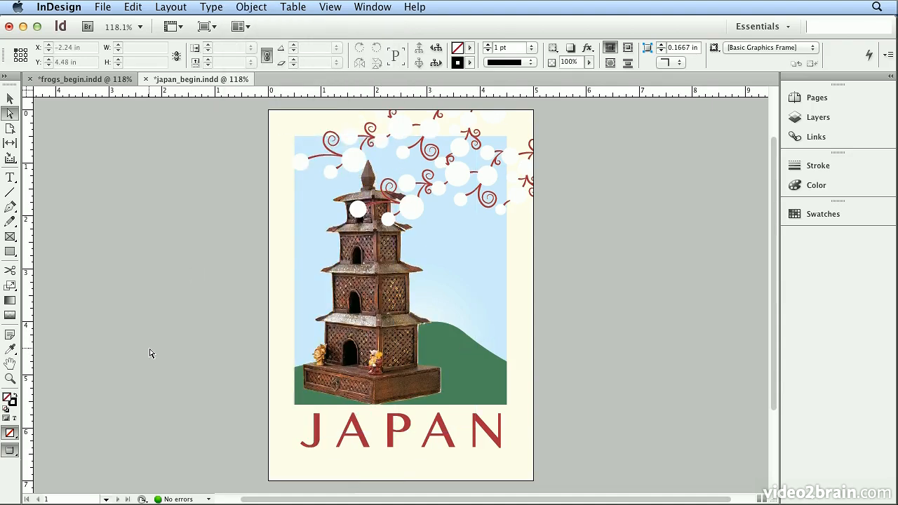